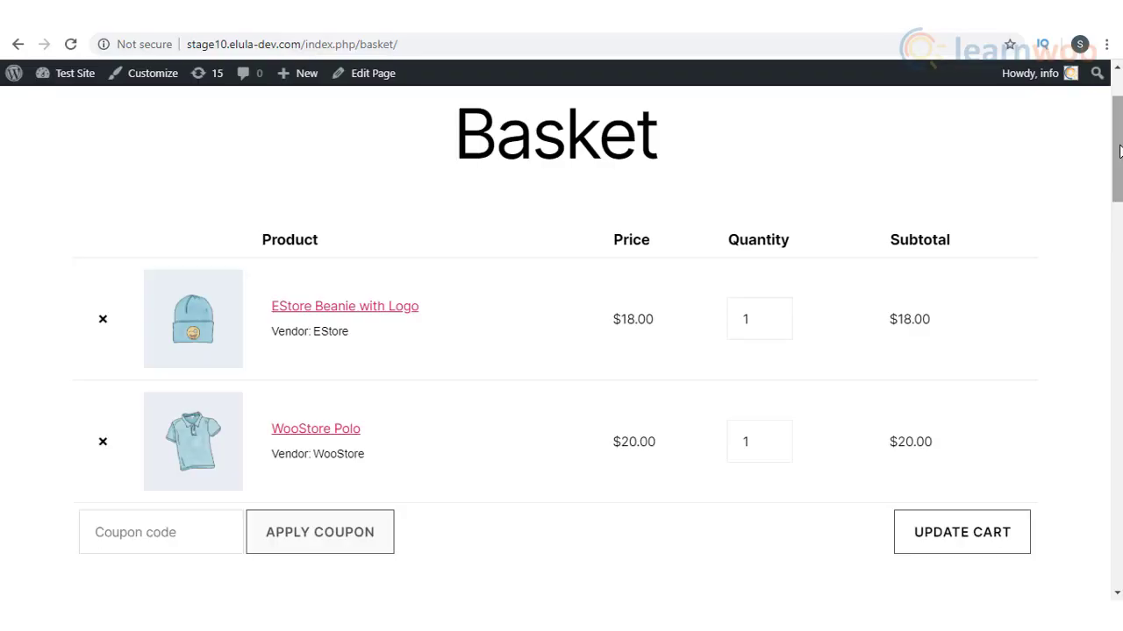
# Step: Subscribe to the LearnWoo YouTube channel with notifications set to All
pyautogui.scroll(-7, 1119, 151)
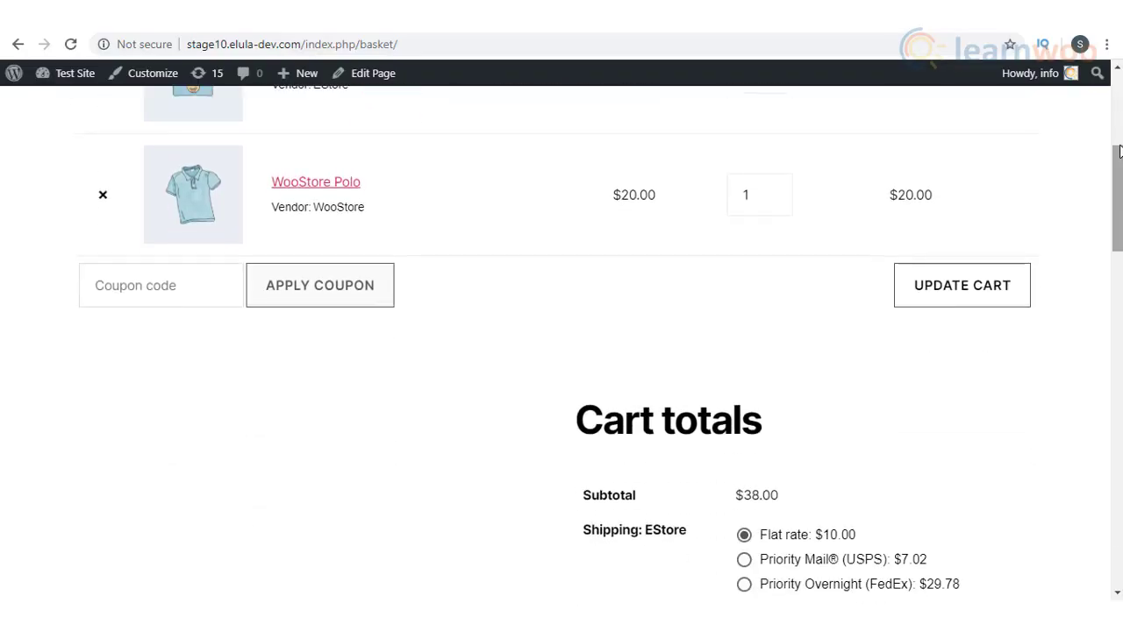
pyautogui.scroll(-1, 1119, 151)
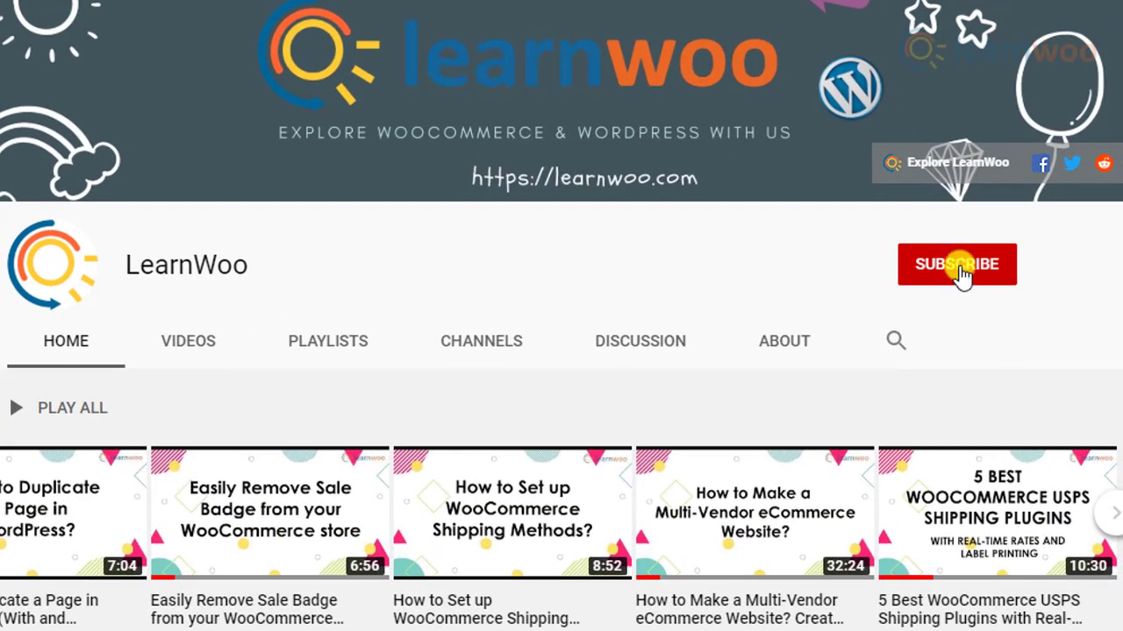
pyautogui.click(962, 273)
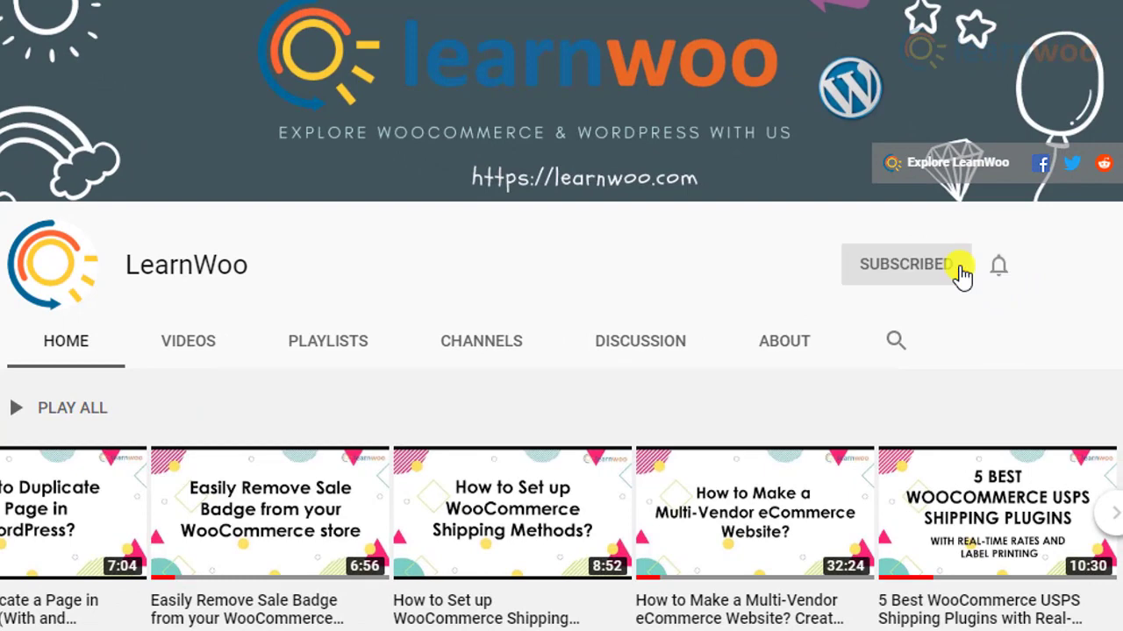
pyautogui.click(998, 271)
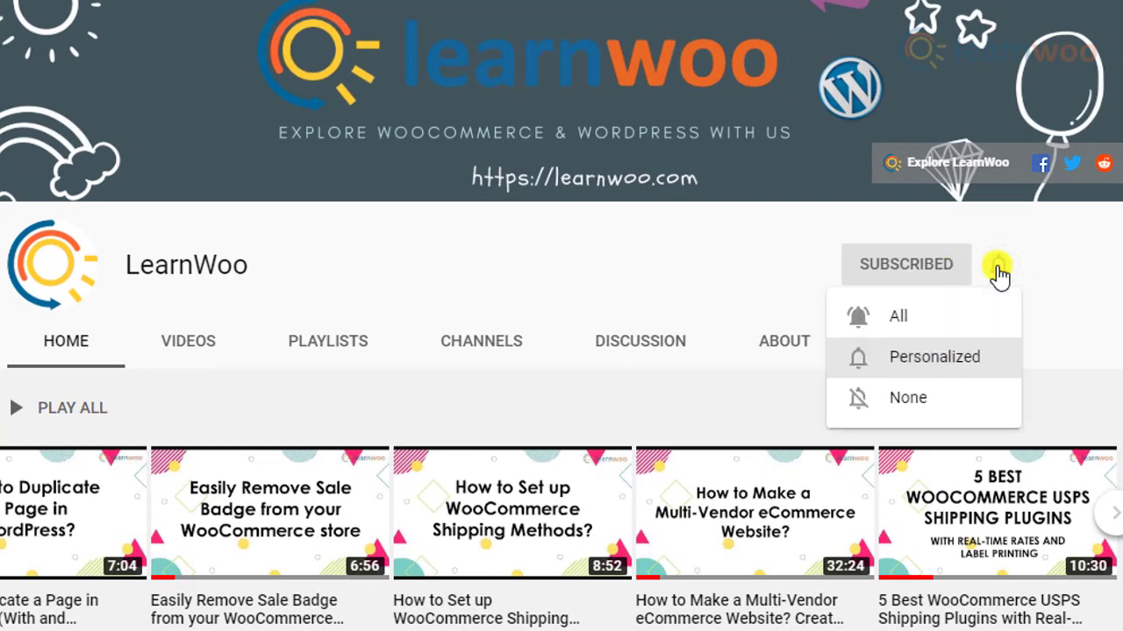
pyautogui.click(986, 318)
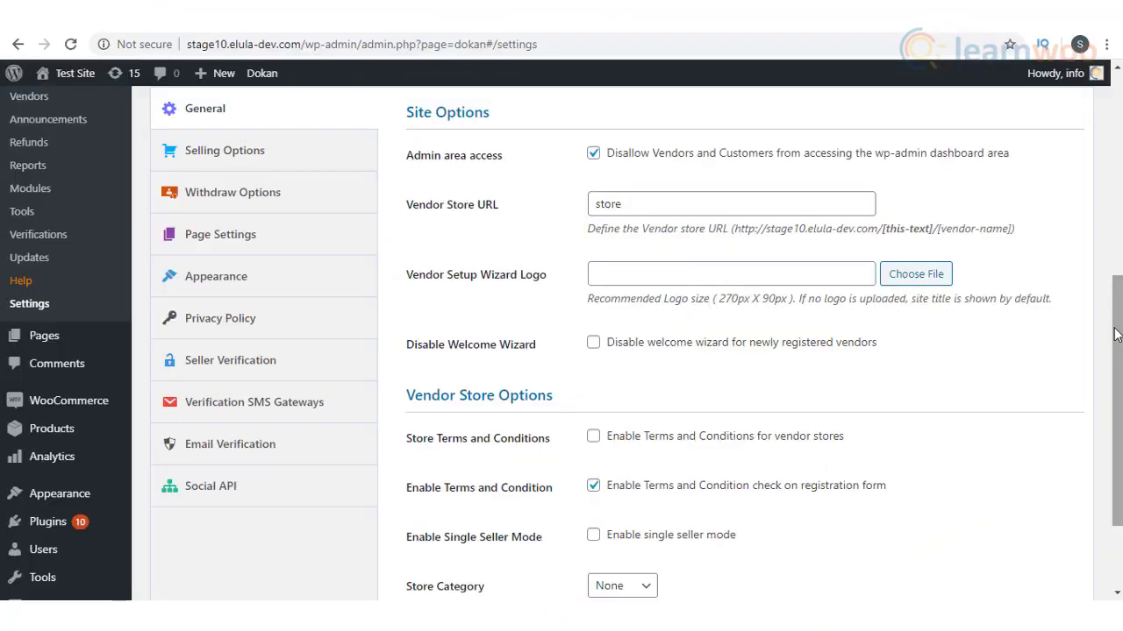
# Step: Check Dokan's Selling Options commission settings for shipping fees, then go back to General
pyautogui.click(225, 150)
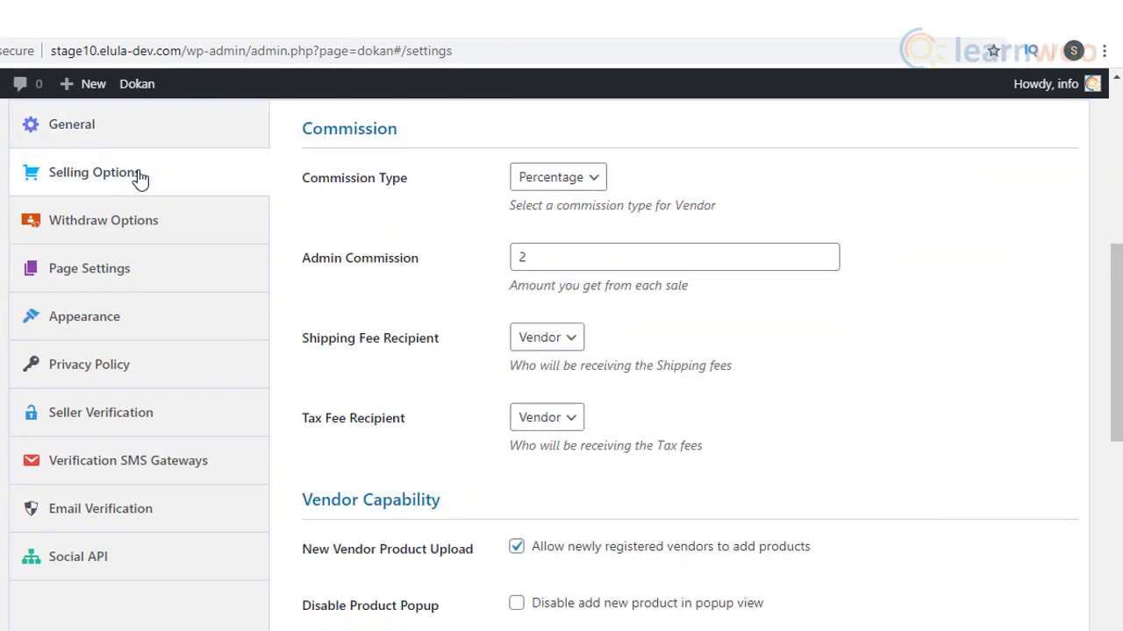
pyautogui.click(140, 133)
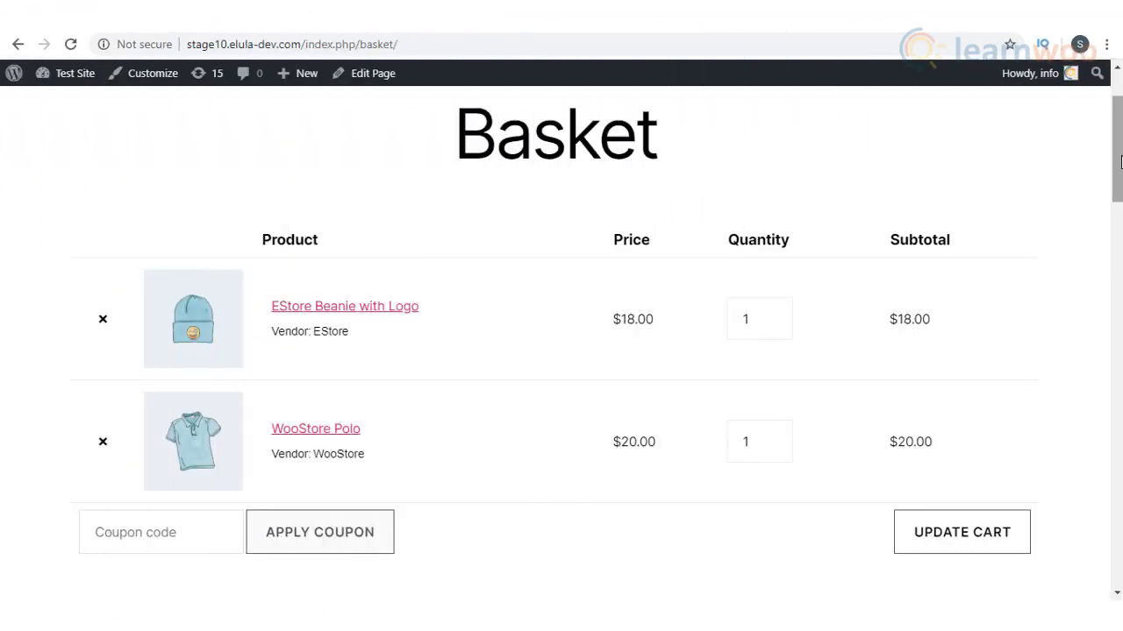
# Step: Scroll the Basket down to Cart totals to compare EStore's and WooStore's shipping rates
pyautogui.scroll(-6, 1120, 162)
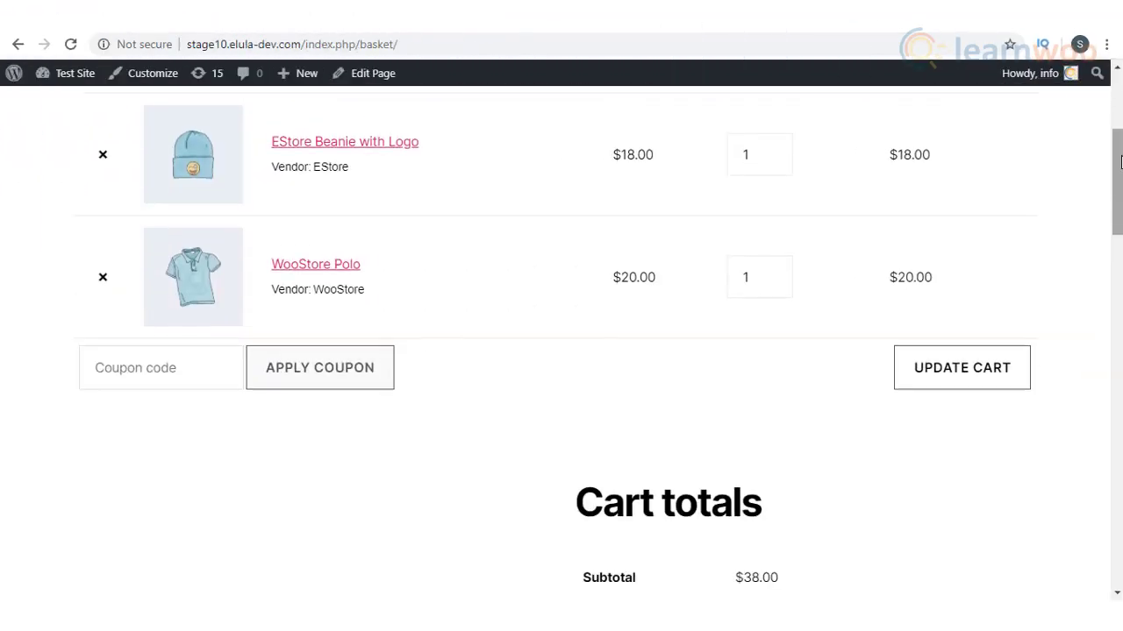
pyautogui.scroll(-1, 1120, 162)
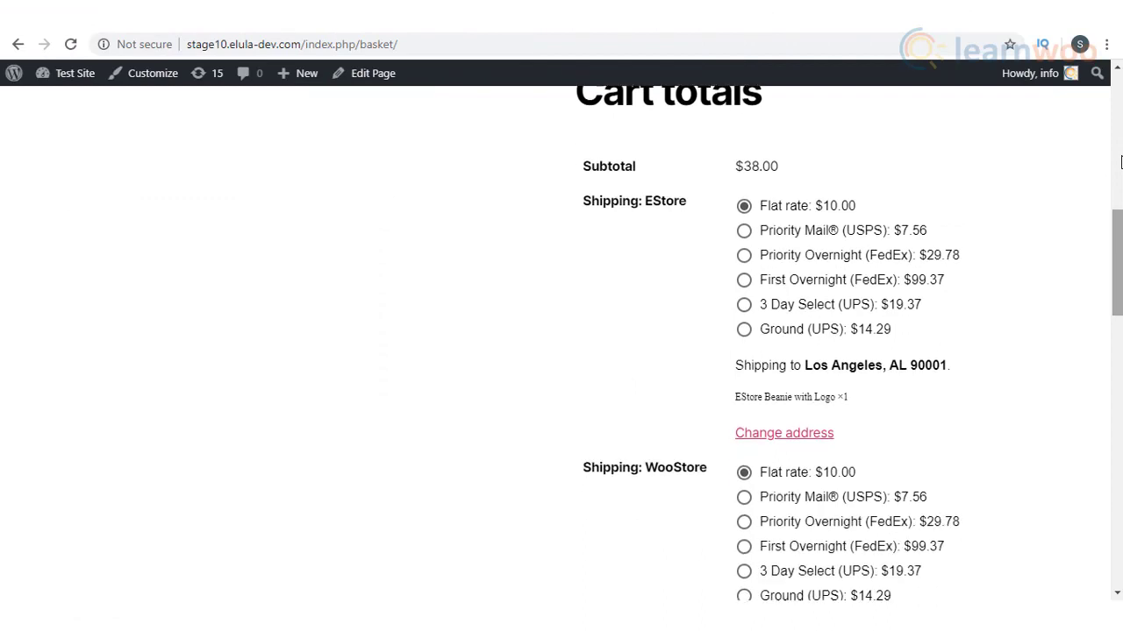
pyautogui.scroll(-1, 1120, 162)
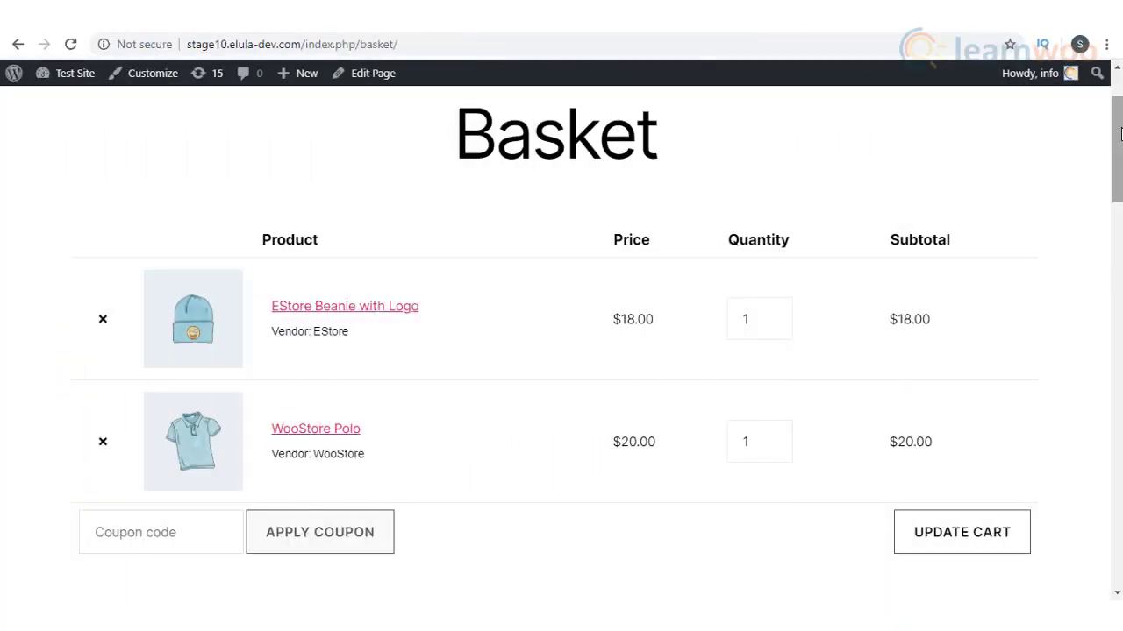
pyautogui.scroll(-4, 1120, 133)
pyautogui.scroll(-4, 1120, 133)
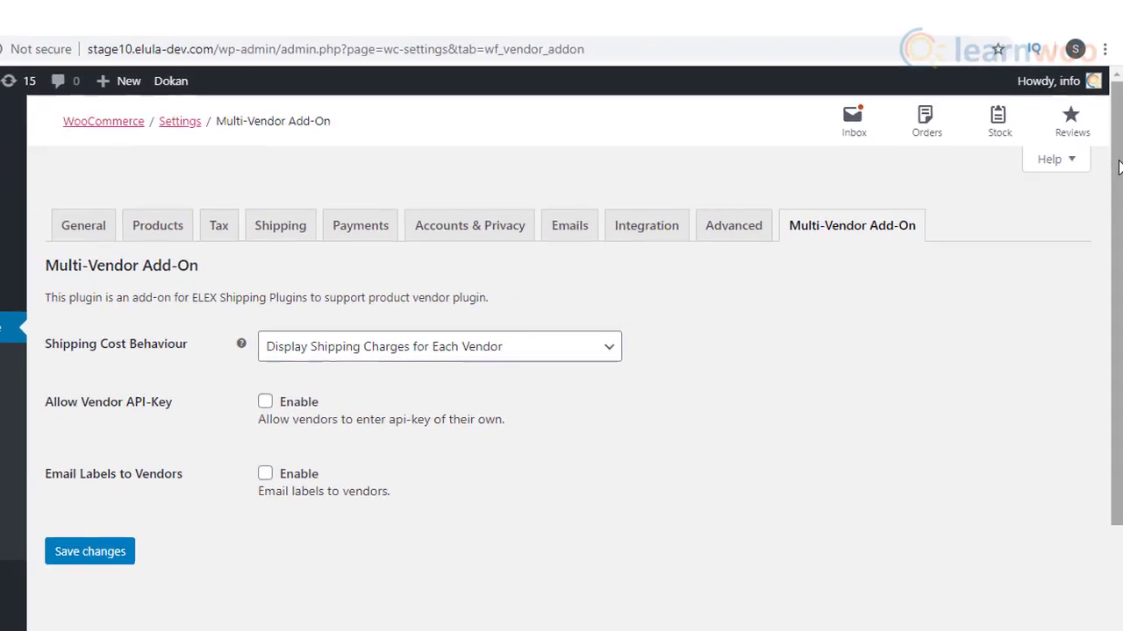
# Step: Tick Allow Vendor API-Key Enable in the Multi-Vendor Add-On and save the settings
pyautogui.click(243, 416)
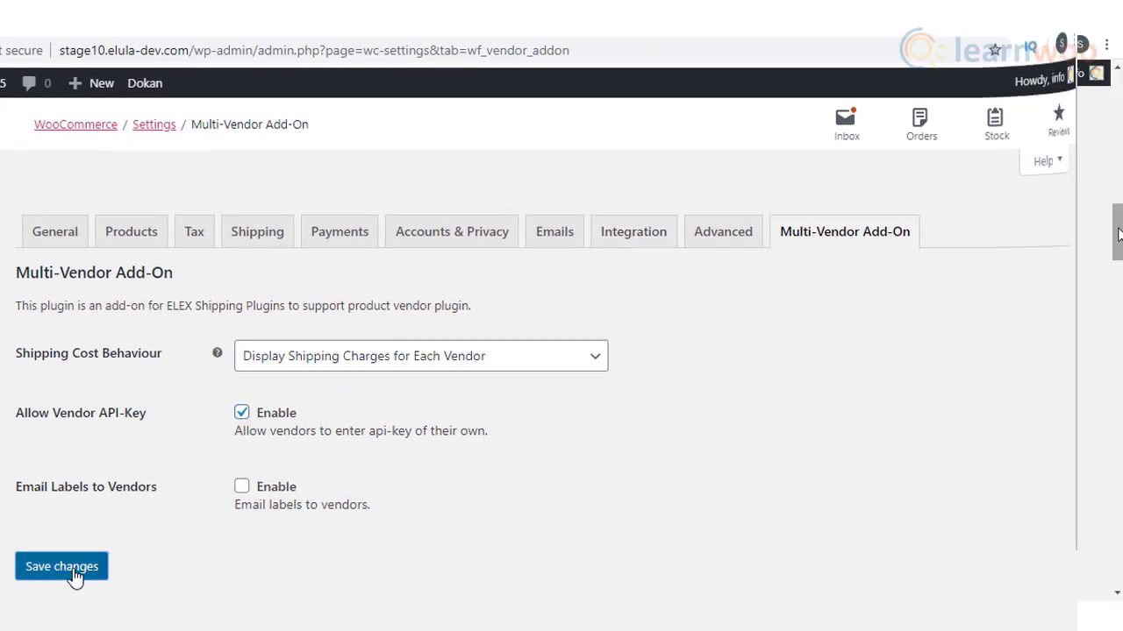
pyautogui.click(74, 569)
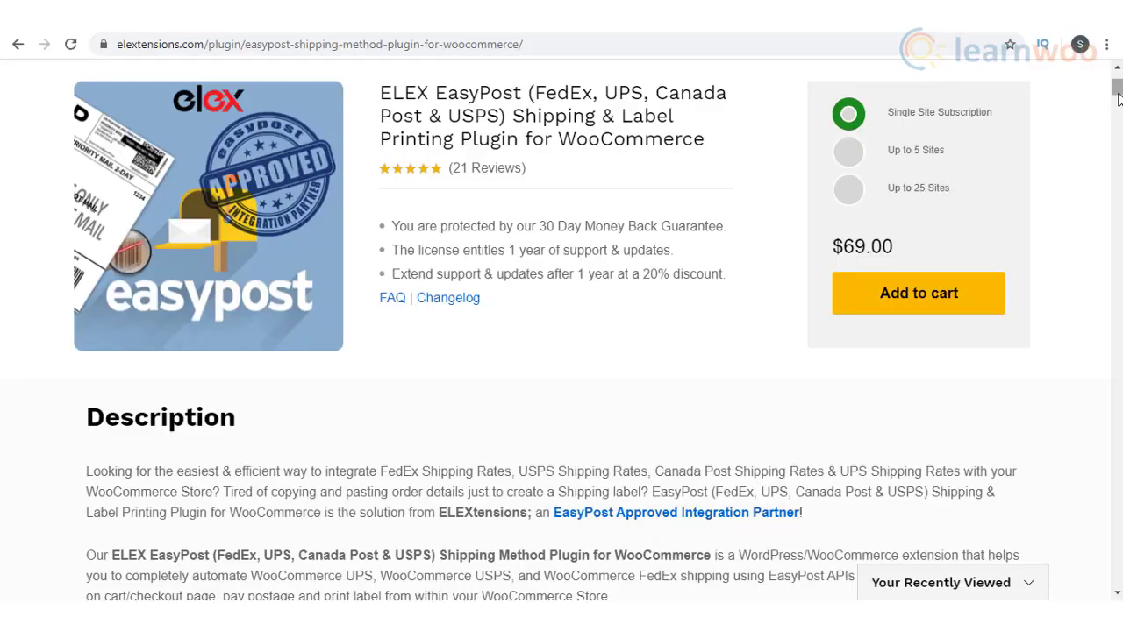
# Step: Scroll through the $69.00 ELEX EasyPost plugin's description and features, then back up
pyautogui.scroll(-5, 1117, 99)
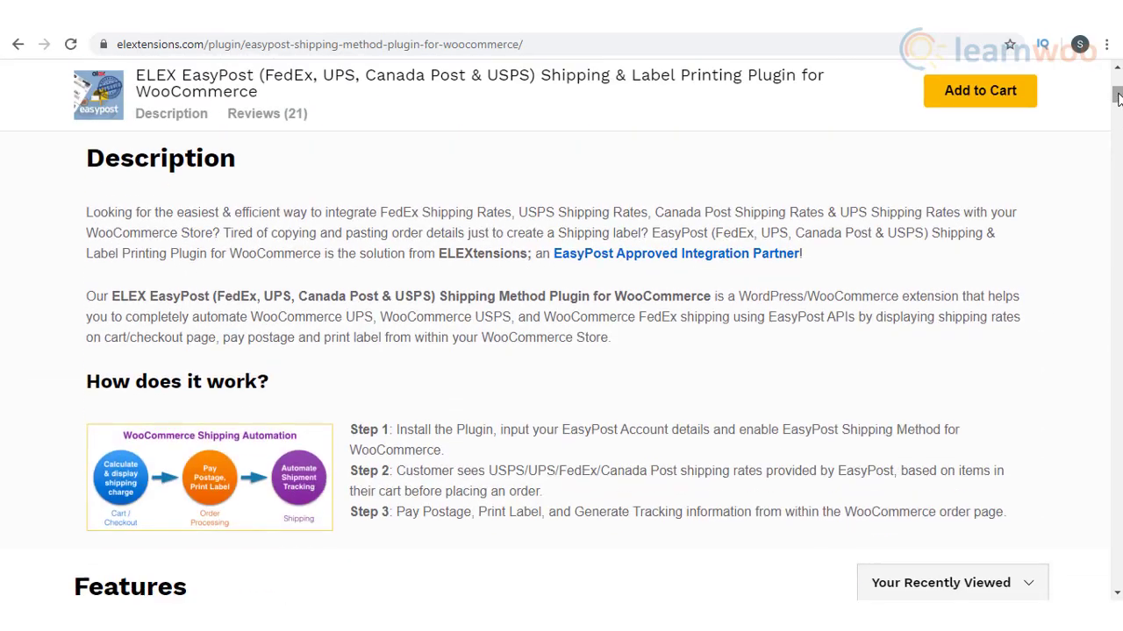
pyautogui.scroll(-10, 1117, 99)
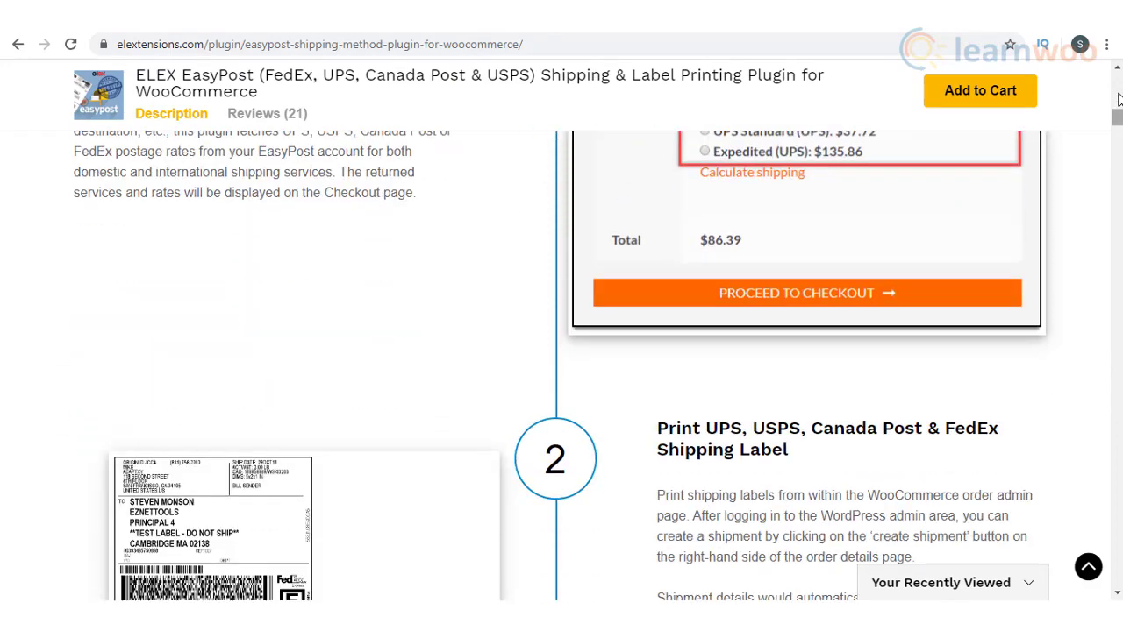
pyautogui.scroll(-1, 1117, 100)
pyautogui.scroll(15, 1117, 99)
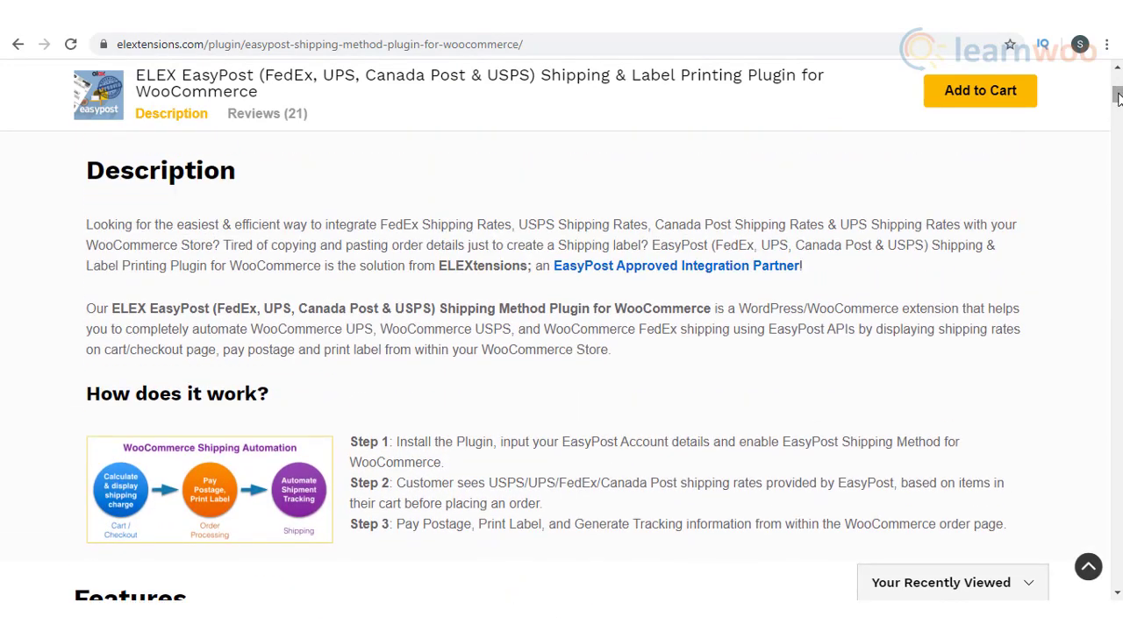
pyautogui.scroll(3, 1117, 99)
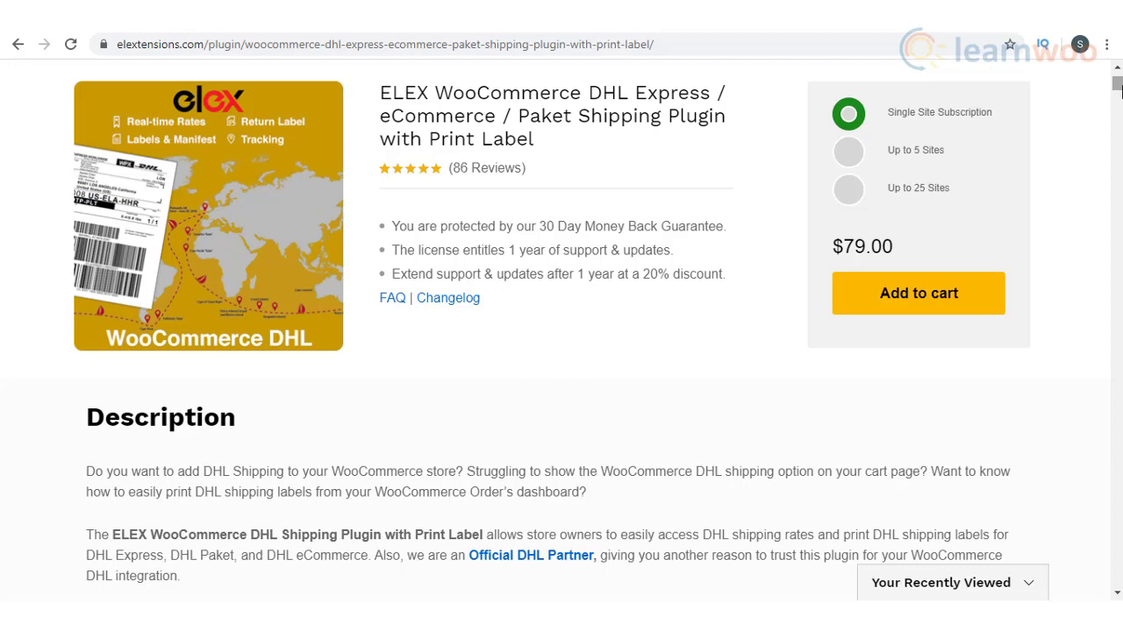
# Step: Scroll down the ELEX DHL plugin page and back up to the top
pyautogui.scroll(-6, 1119, 87)
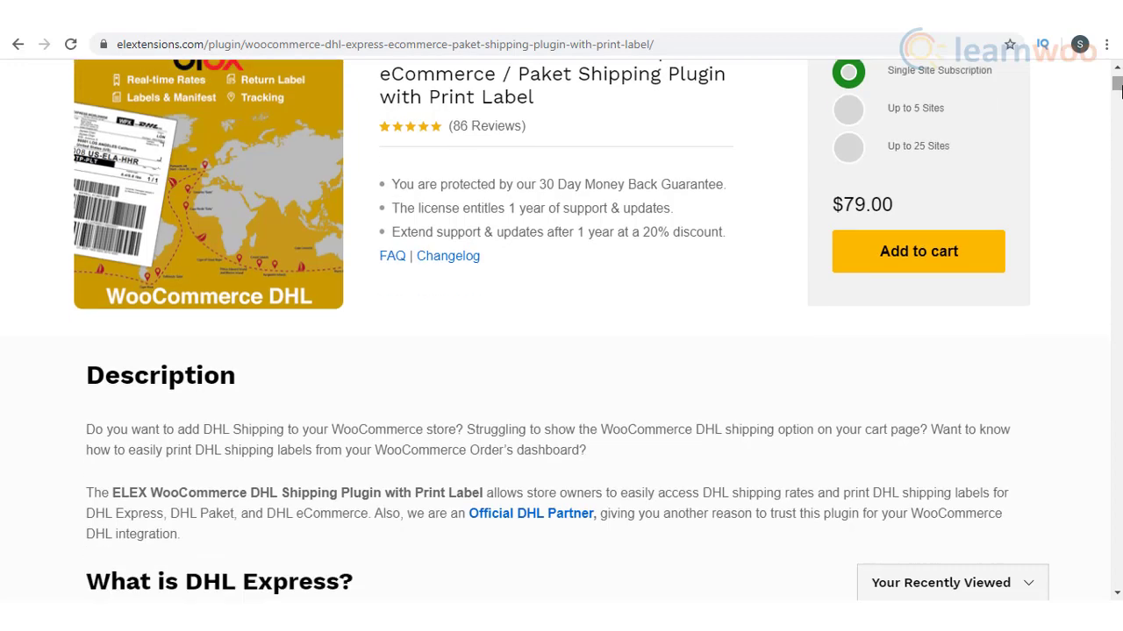
pyautogui.scroll(-7, 1118, 88)
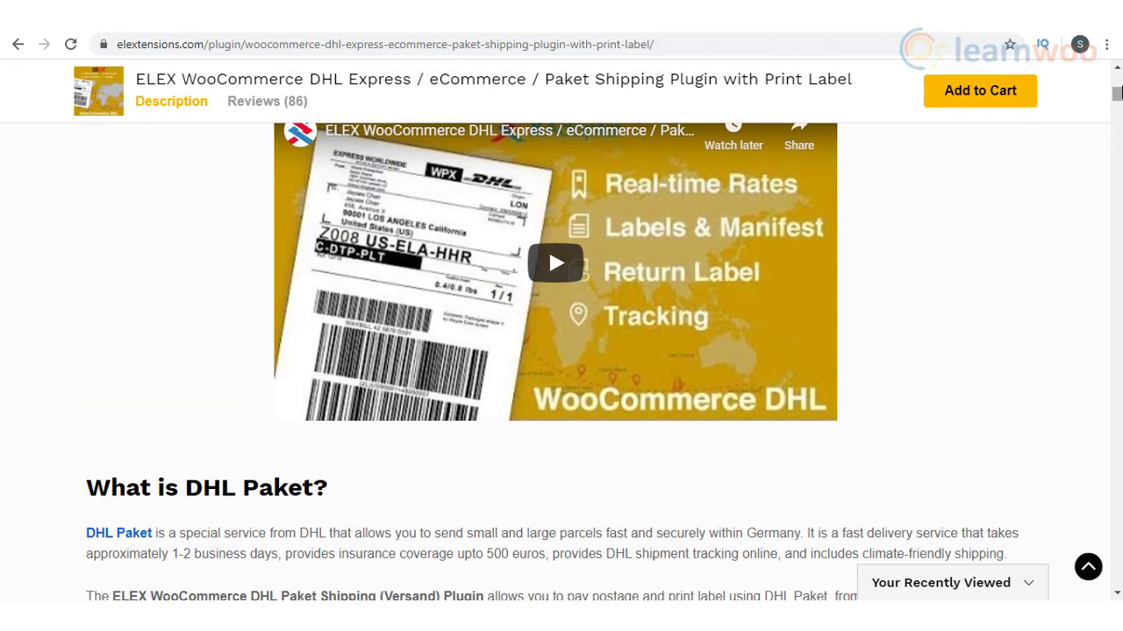
pyautogui.scroll(-6, 1118, 88)
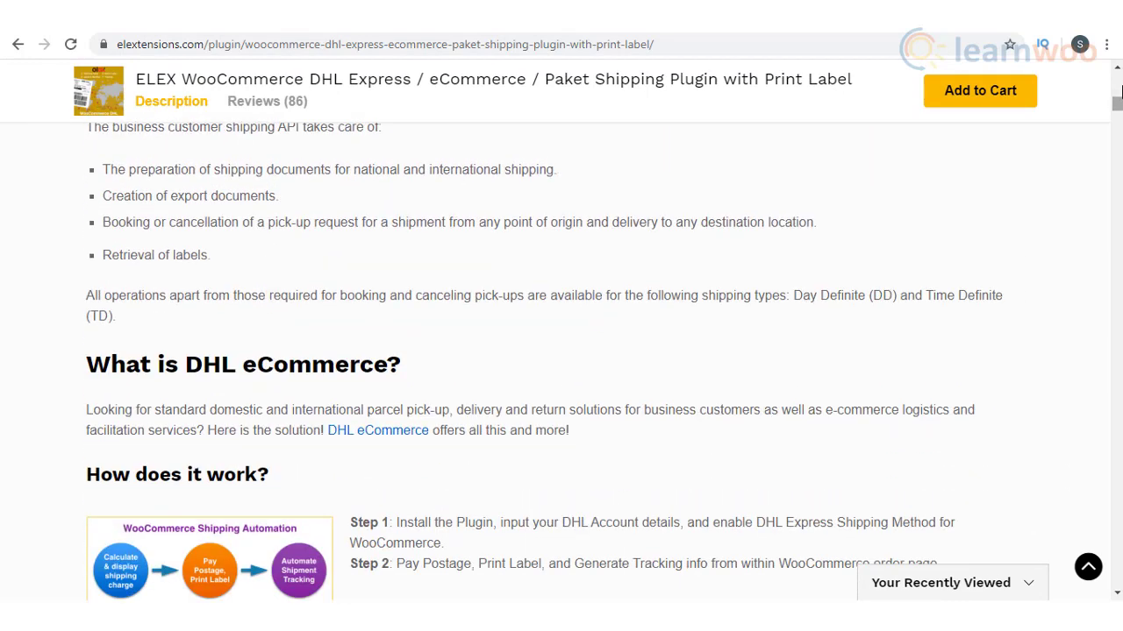
pyautogui.scroll(-5, 1120, 88)
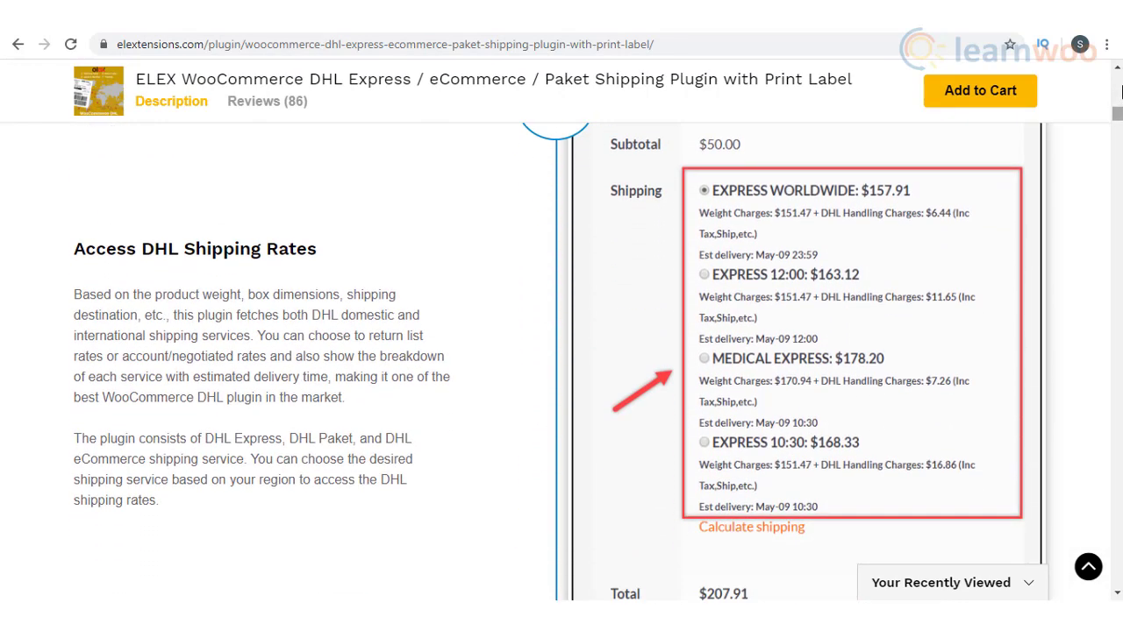
pyautogui.scroll(10, 1120, 90)
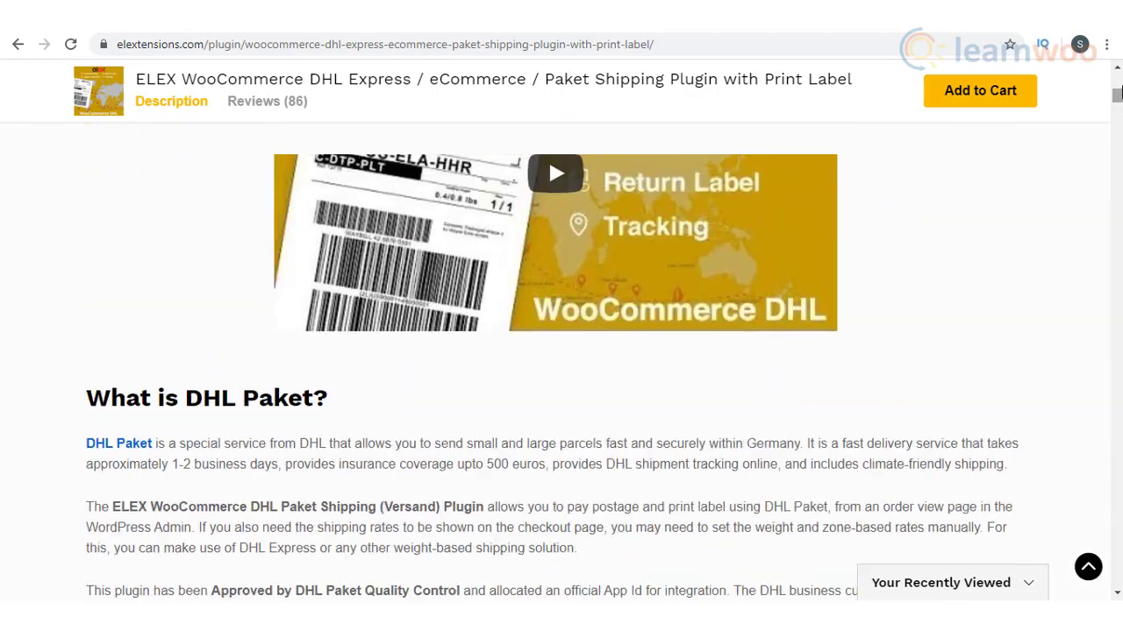
pyautogui.scroll(10, 1120, 91)
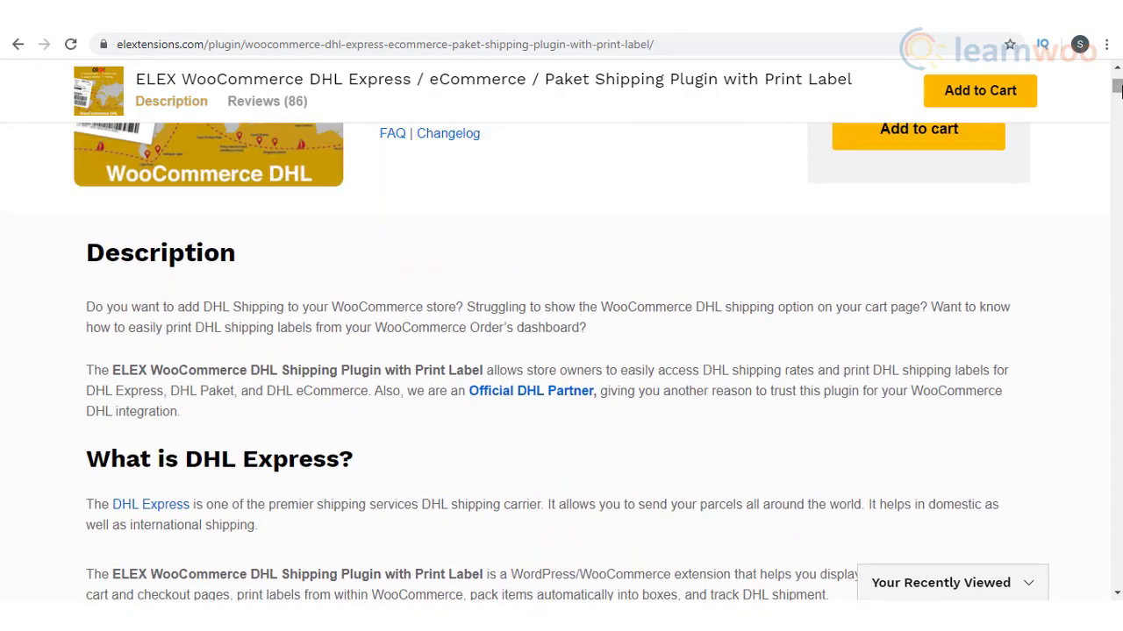
pyautogui.scroll(2, 1120, 88)
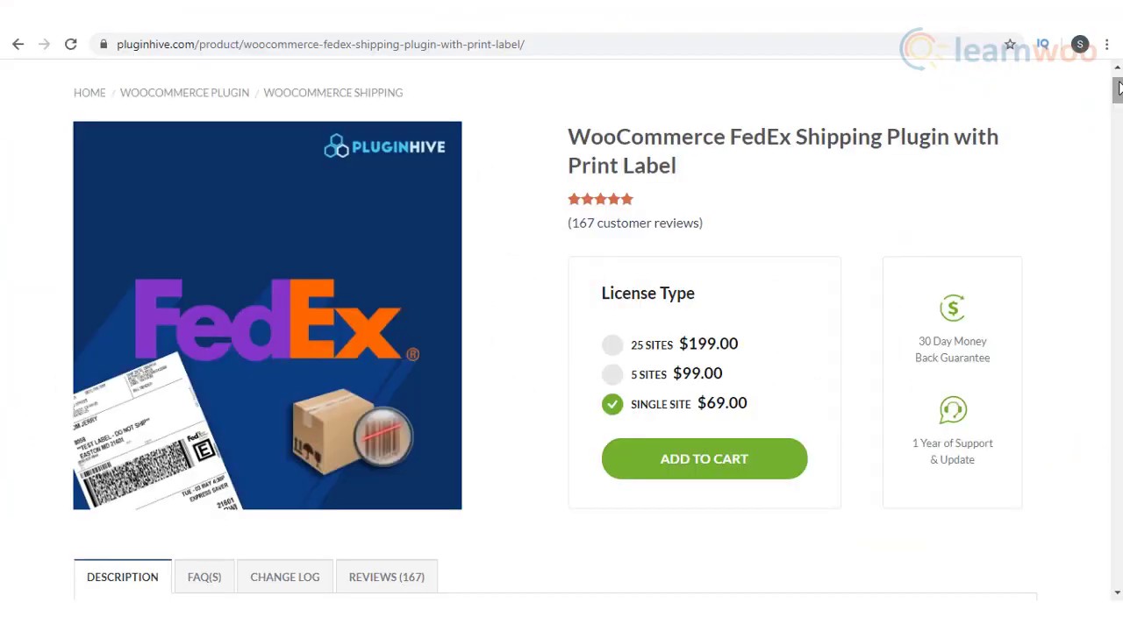
# Step: Scroll through the PluginHive FedEx plugin's feature list and back up
pyautogui.scroll(-8, 1118, 88)
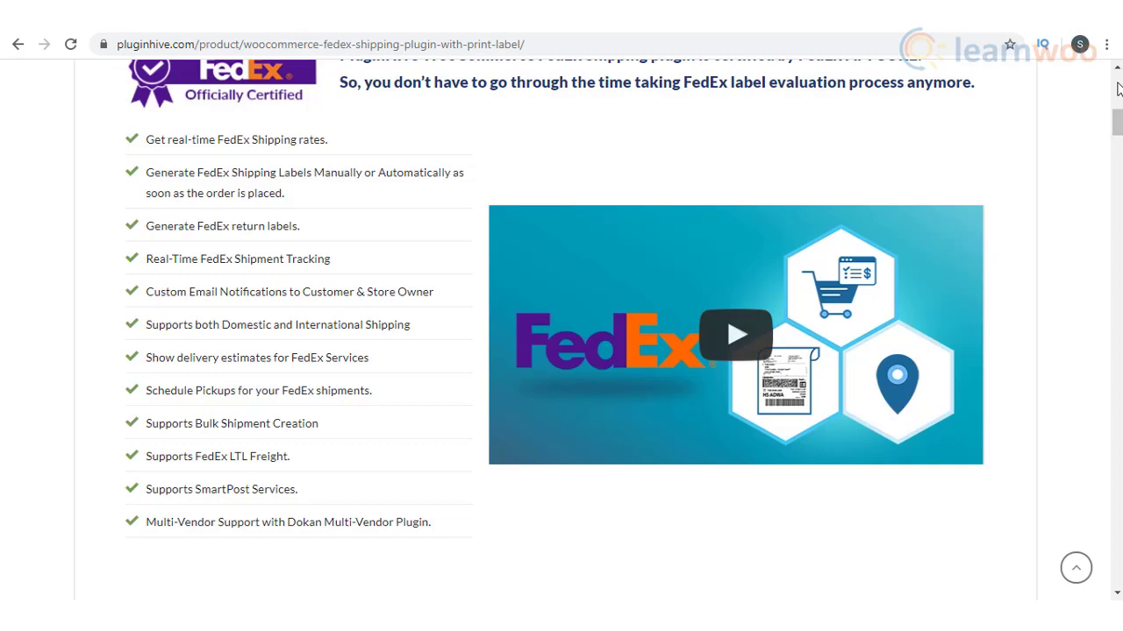
pyautogui.scroll(7, 1118, 87)
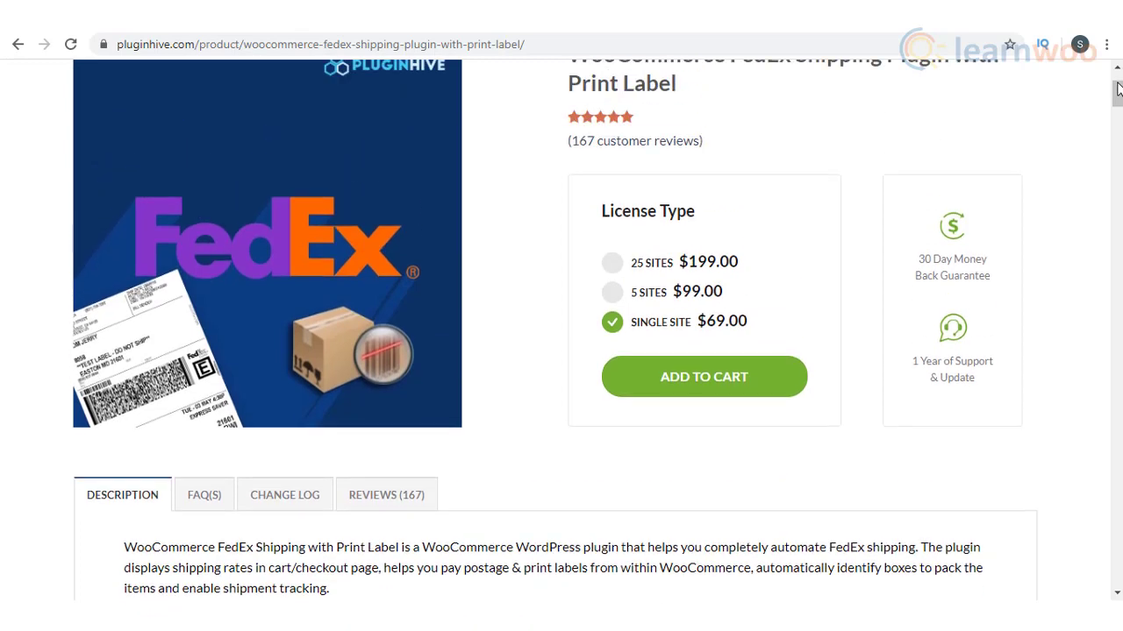
pyautogui.scroll(1, 1118, 87)
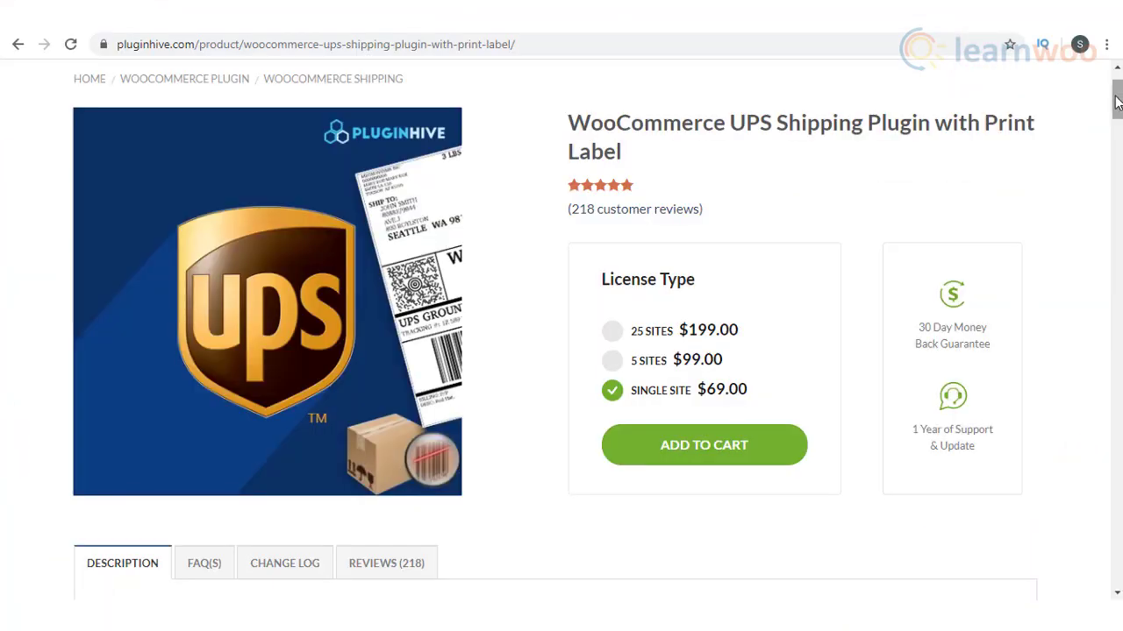
# Step: Scroll the UPS plugin page down to its feature list and video, then back to the top
pyautogui.scroll(-5, 1116, 102)
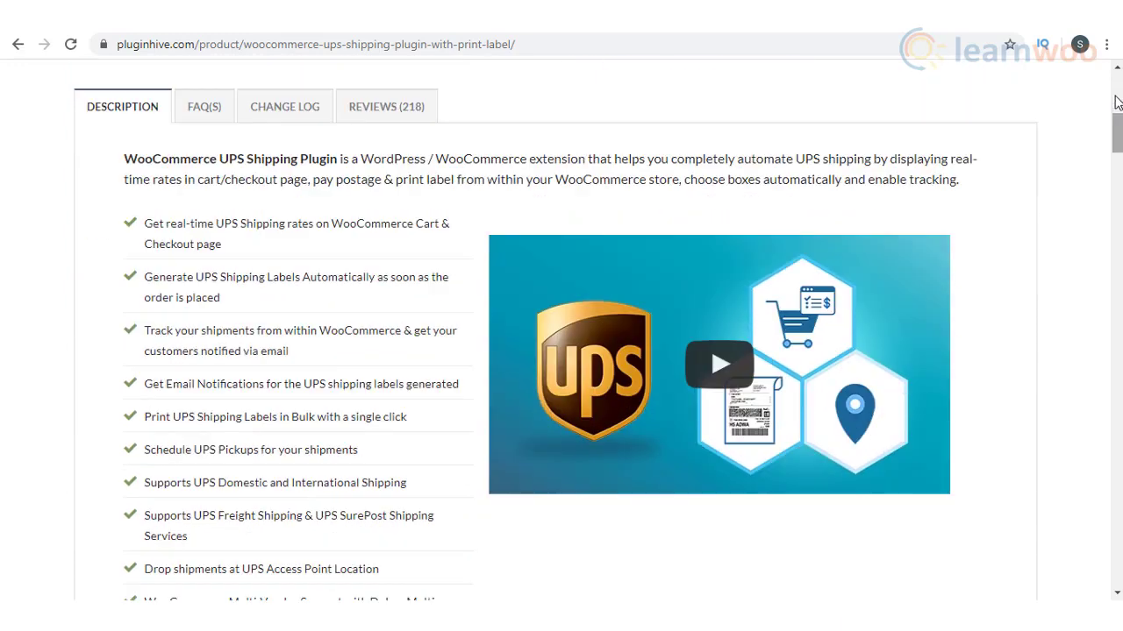
pyautogui.scroll(-1, 1116, 102)
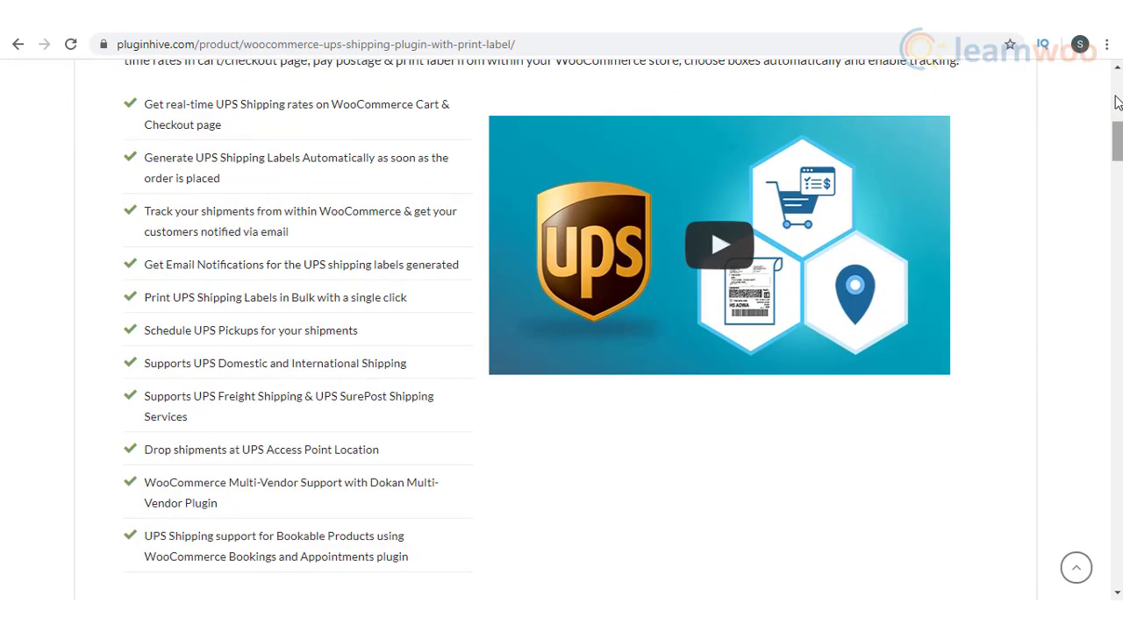
pyautogui.scroll(5, 1116, 103)
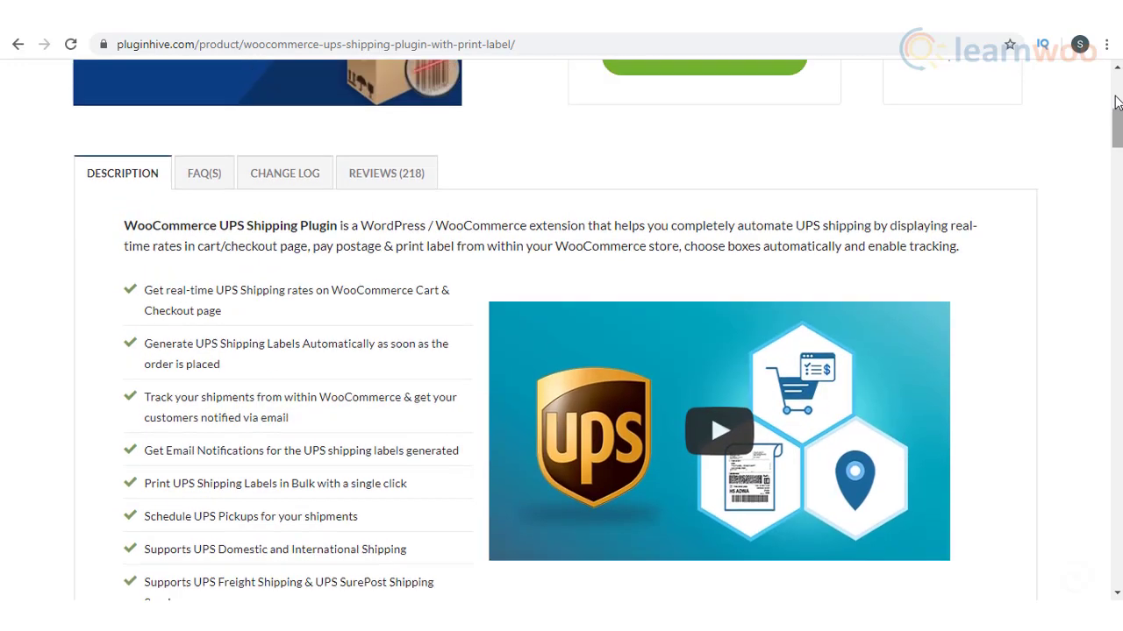
pyautogui.scroll(1, 1116, 103)
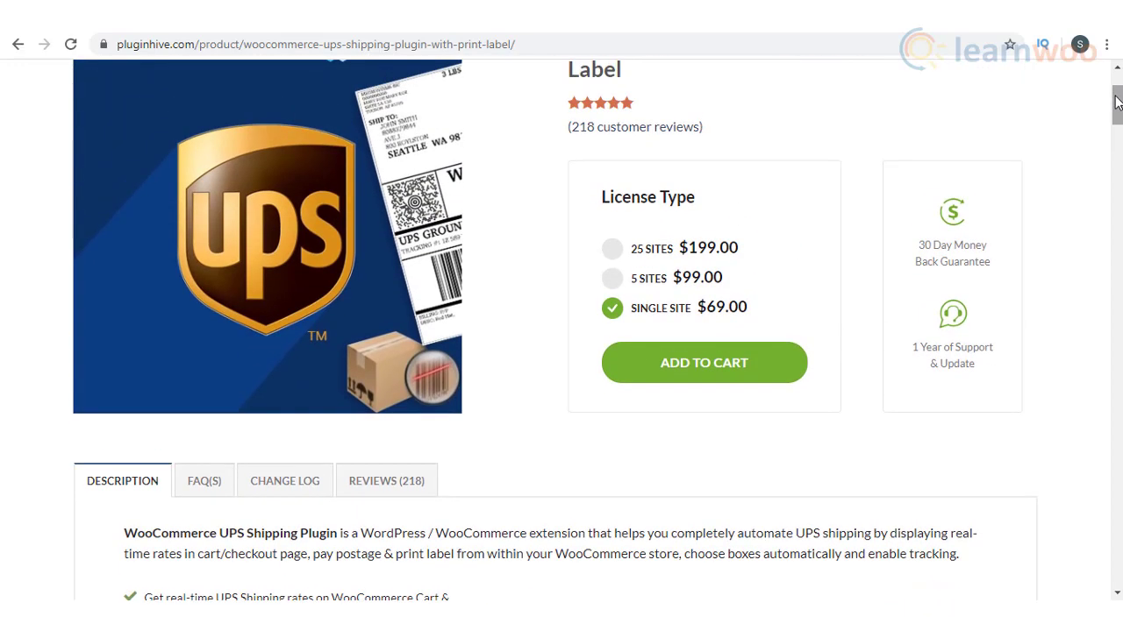
pyautogui.scroll(1, 1116, 102)
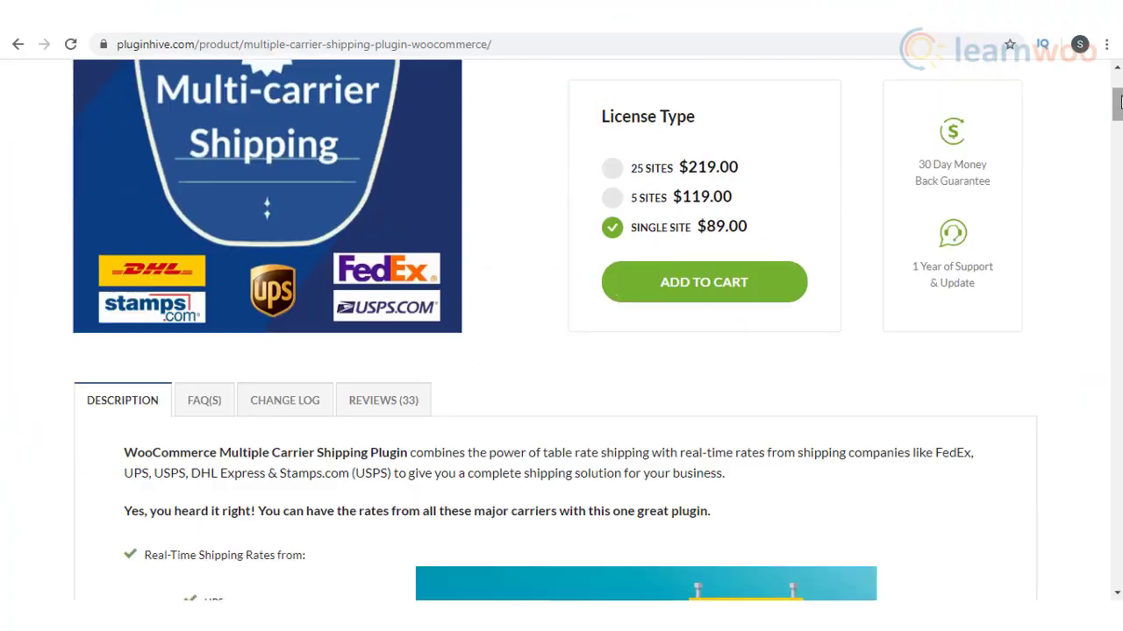
# Step: Scroll the $89 Multi-Carrier plugin page down and up, then scroll the LearnWoo EasyPost article
pyautogui.scroll(-5, 1120, 101)
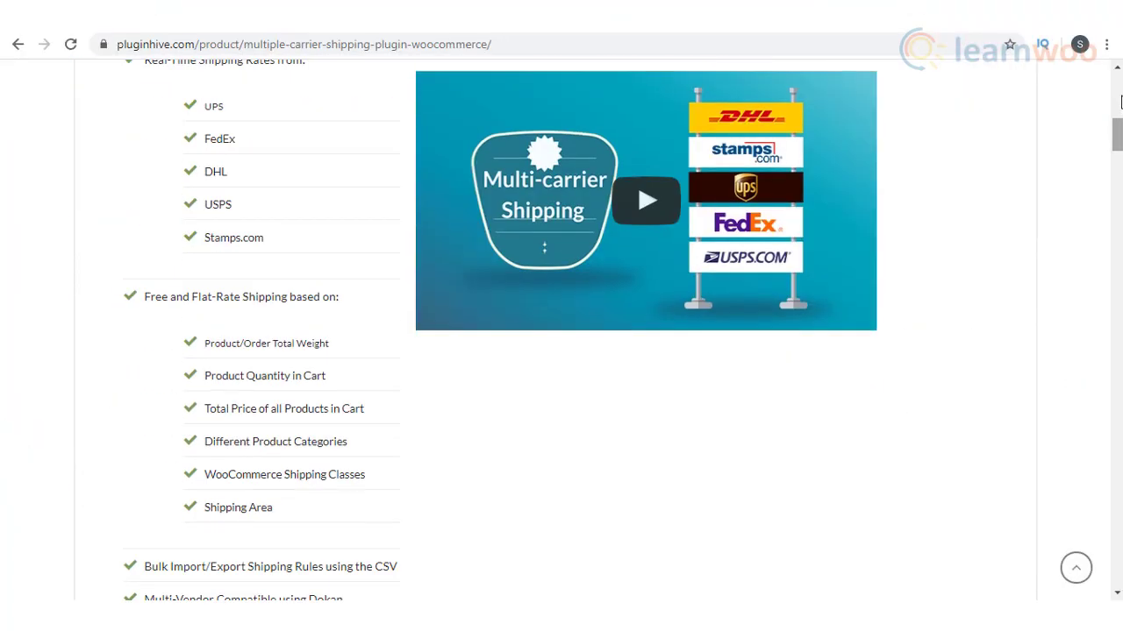
pyautogui.scroll(5, 1120, 102)
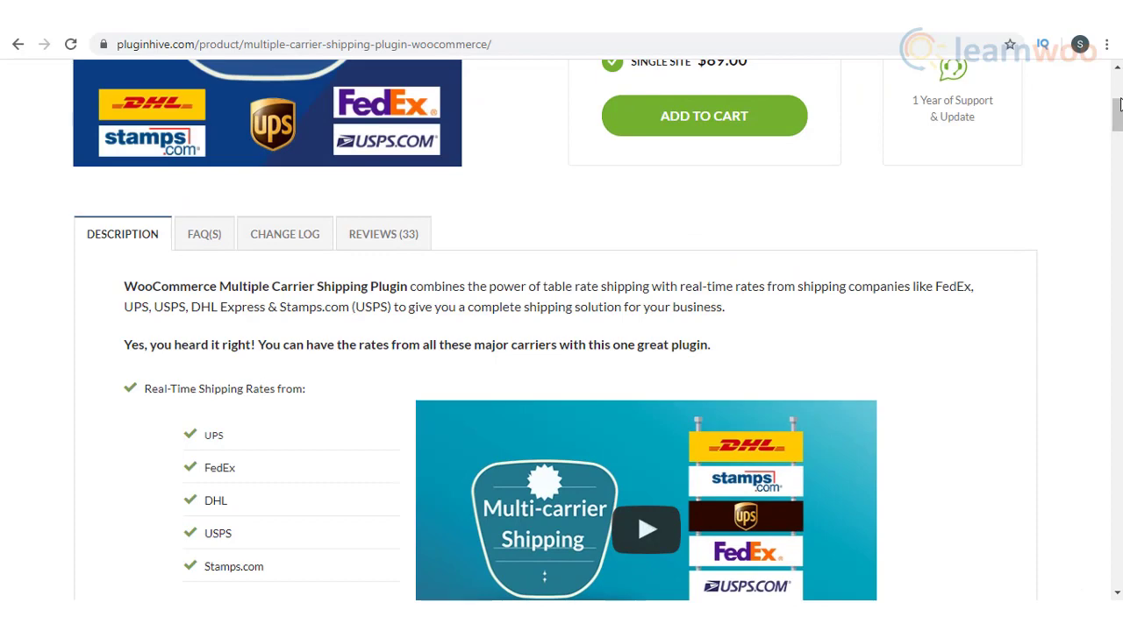
pyautogui.scroll(4, 1120, 103)
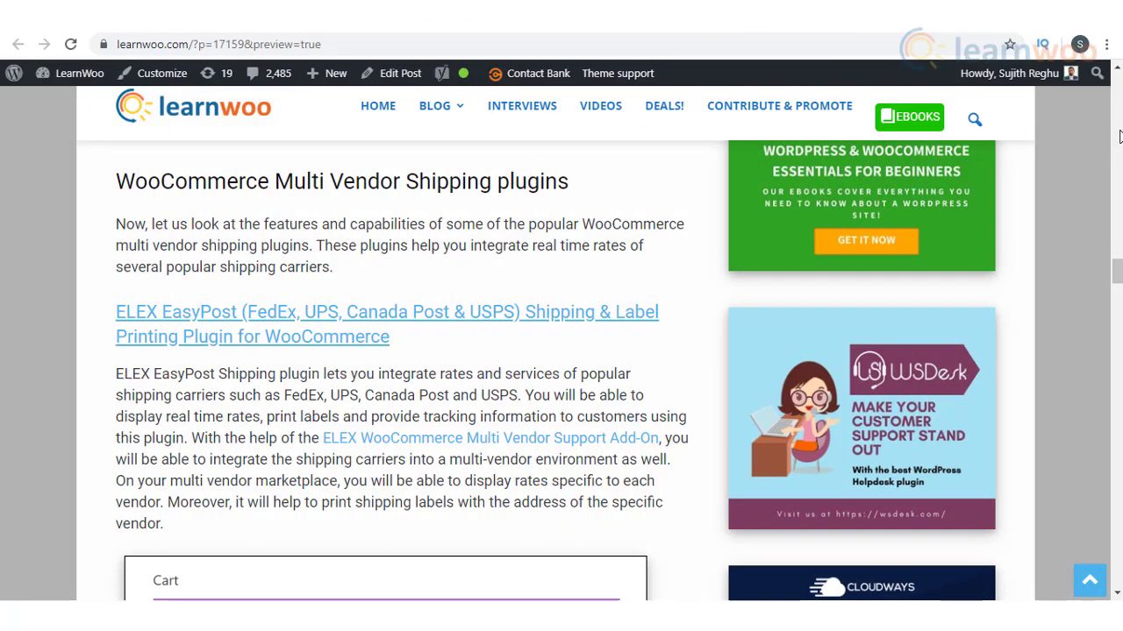
pyautogui.scroll(-9, 1118, 136)
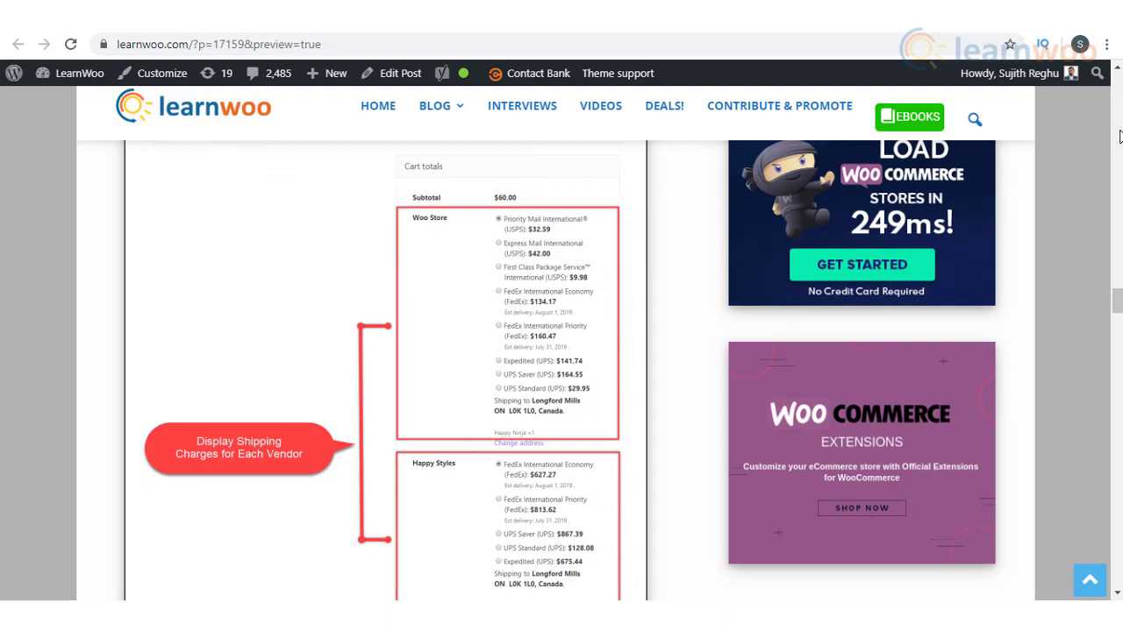
# Step: Scroll to the per-vendor cart totals screenshot, then scroll the LearnWoo home page and back up
pyautogui.scroll(-1, 1118, 136)
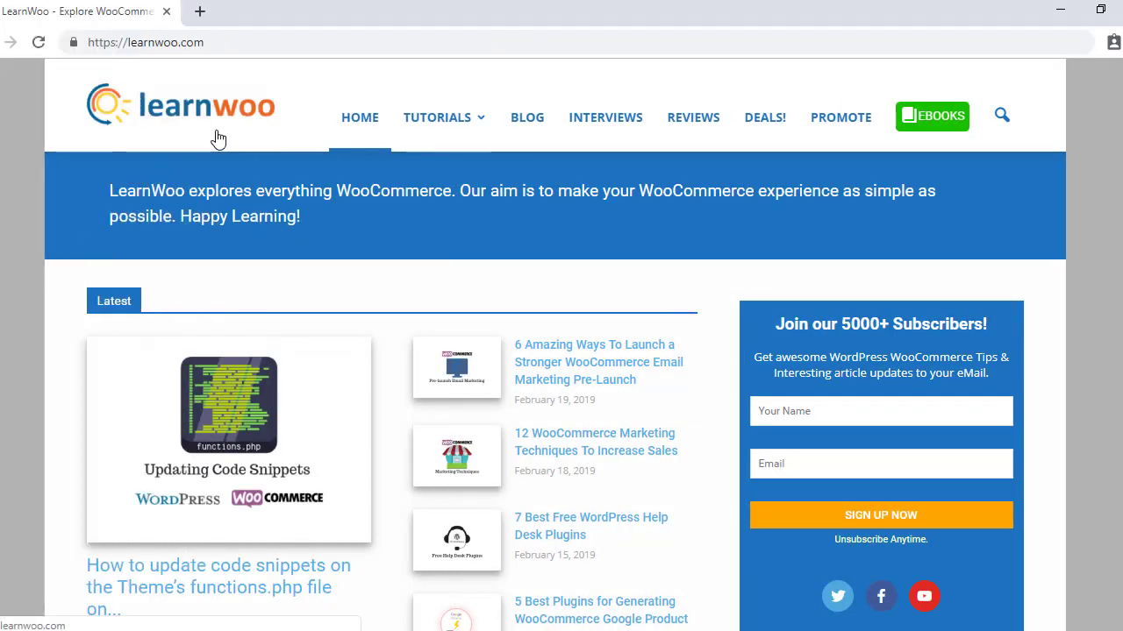
pyautogui.scroll(-6, 531, 447)
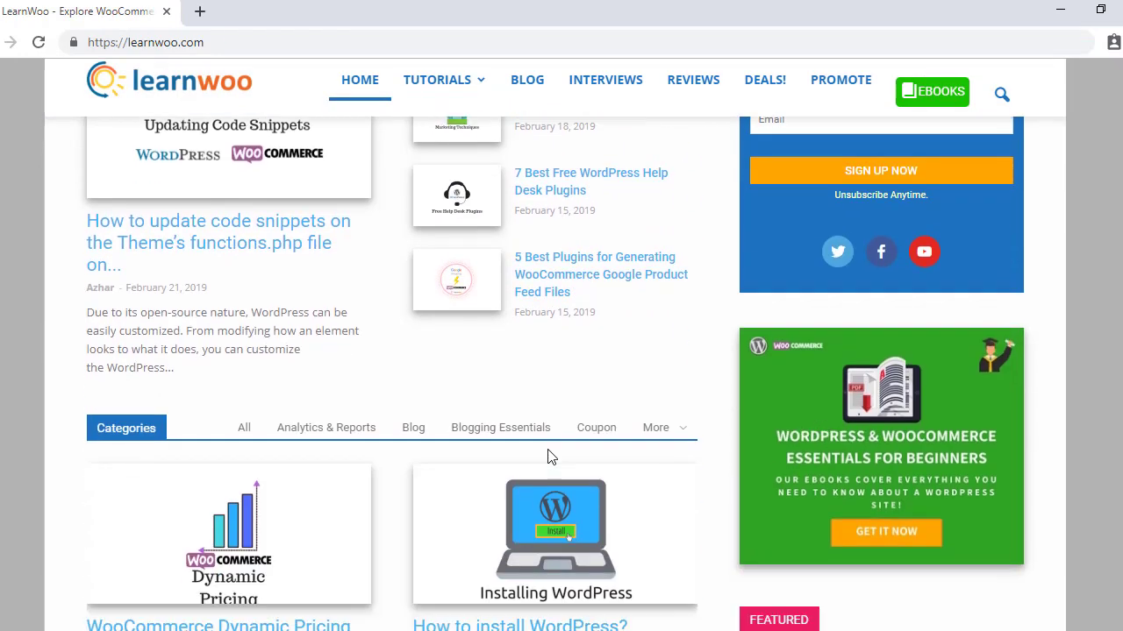
pyautogui.scroll(-5, 548, 454)
pyautogui.scroll(6, 546, 452)
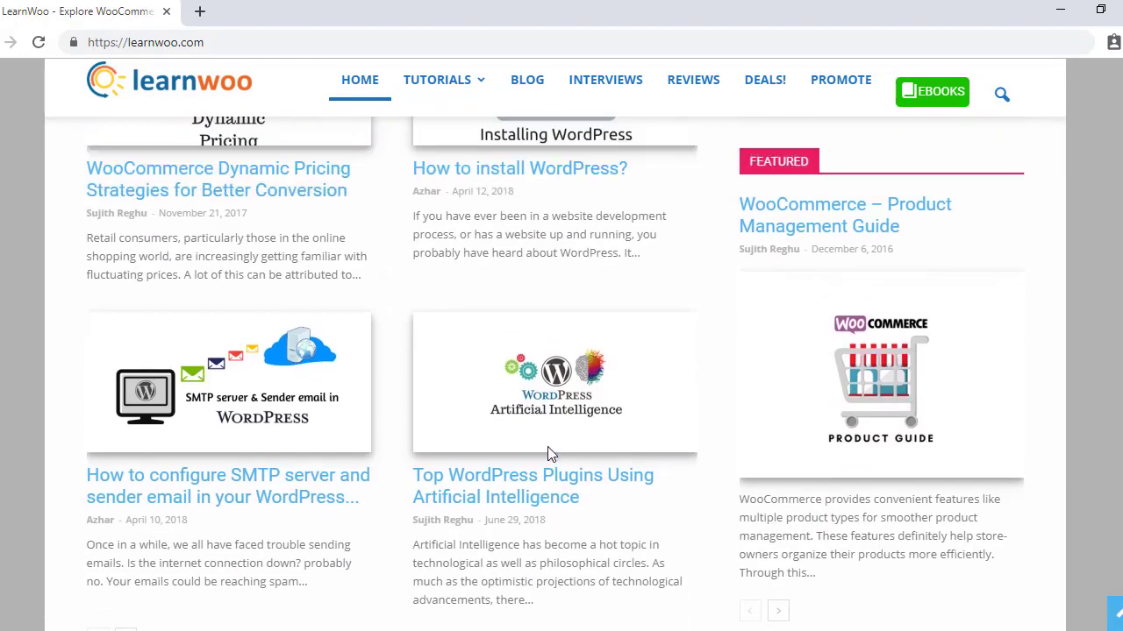
pyautogui.scroll(6, 545, 450)
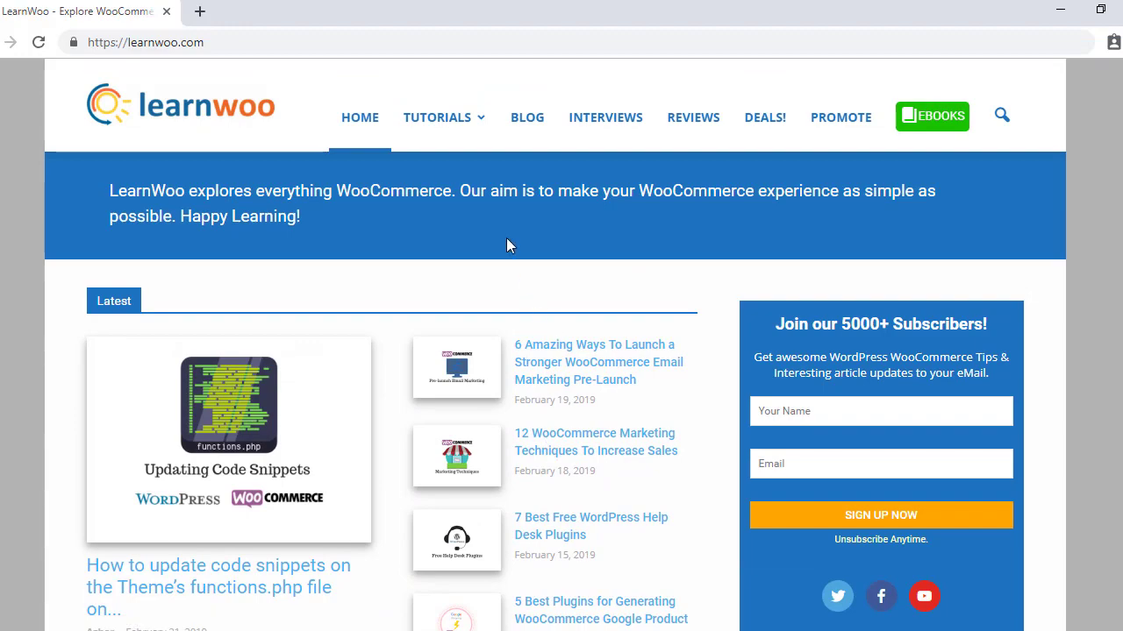